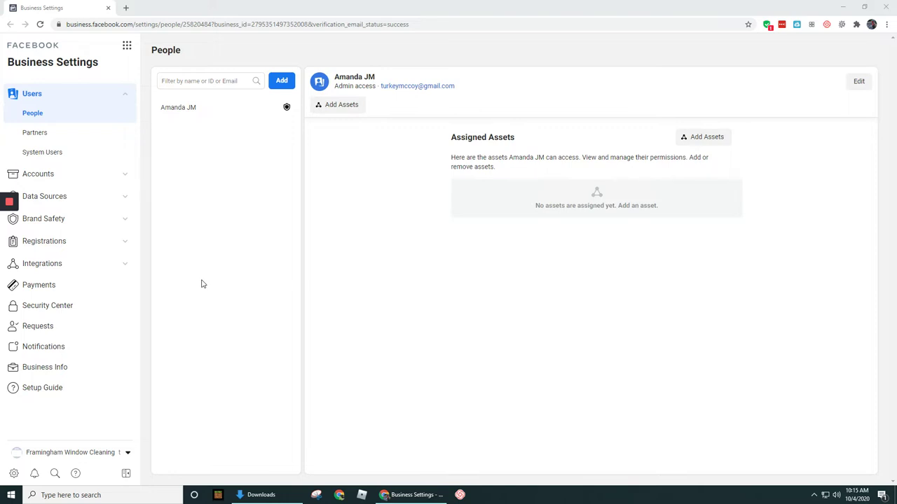
Review the business's Pages and Ad Accounts sections under Accounts, ending on Pages.
click(64, 177)
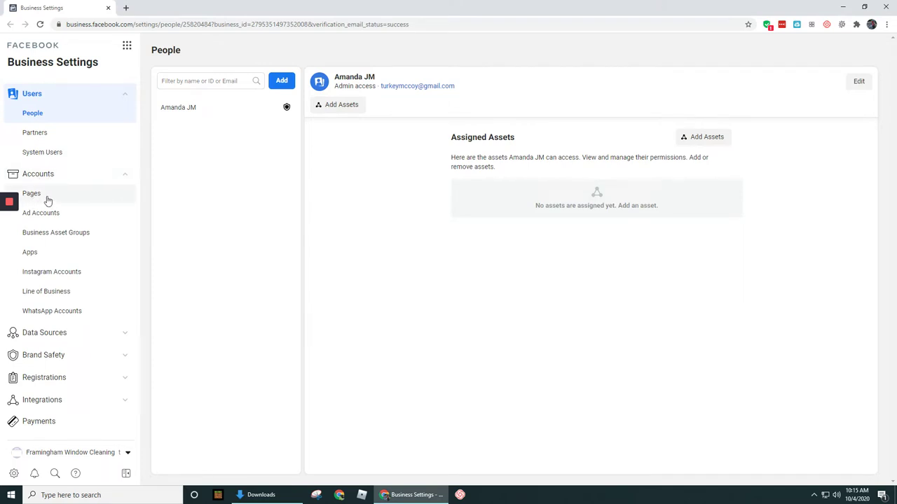
click(46, 200)
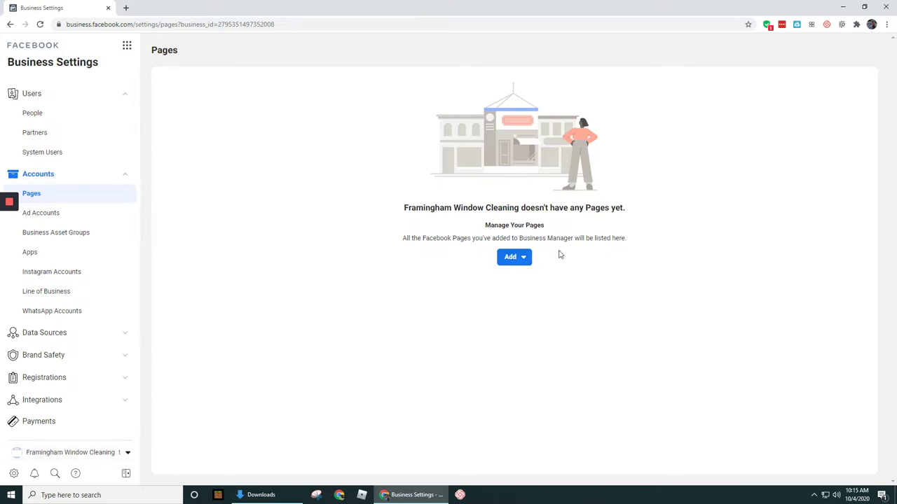
click(82, 220)
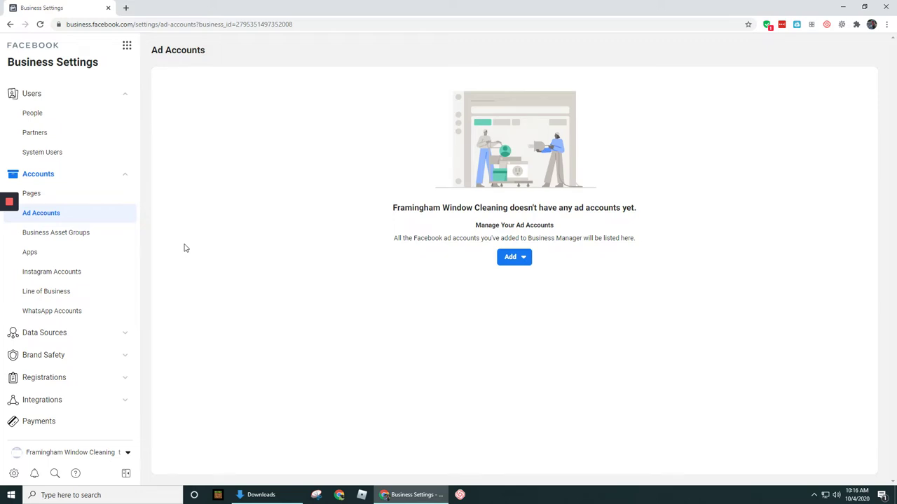
click(73, 196)
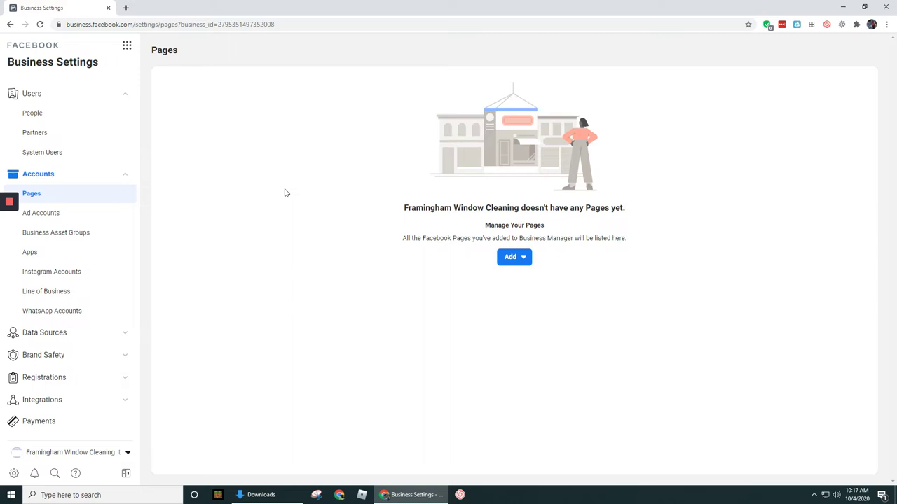
mouse_move(9, 204)
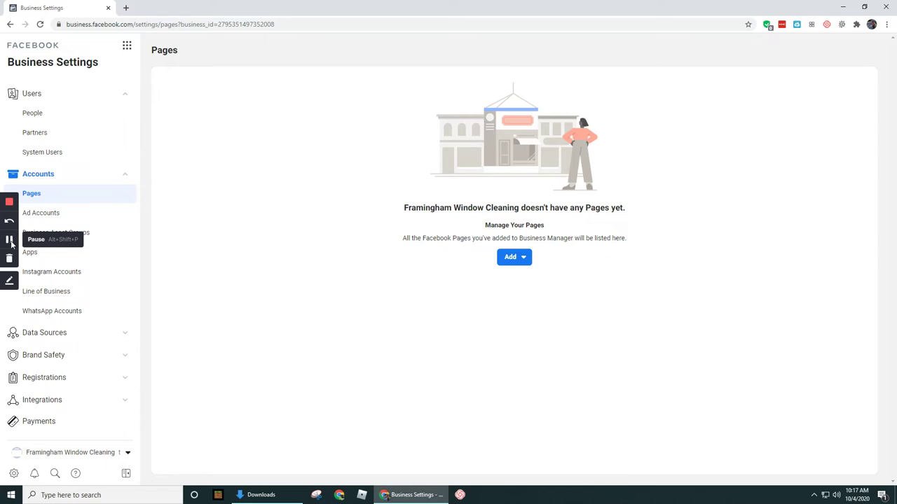
click(10, 240)
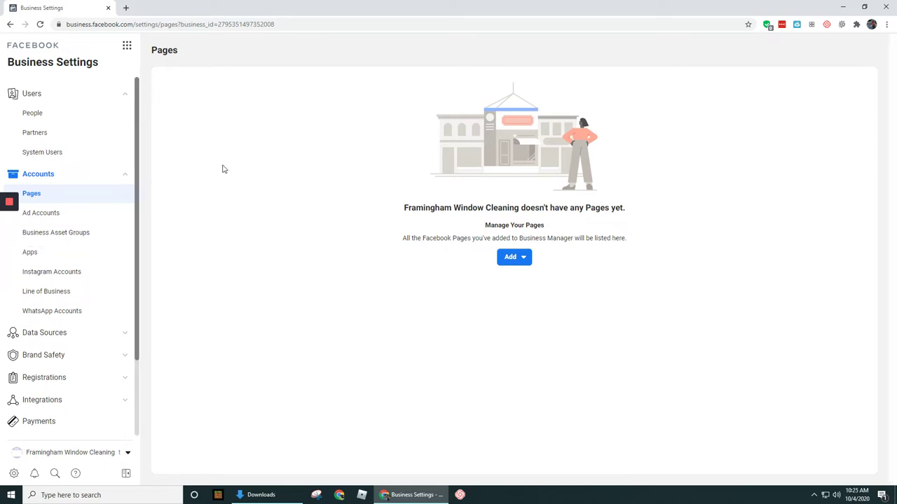
Open facebook.com in a new browser tab and open the Framingham Window Cleaning admin invitation from the notifications.
click(126, 8)
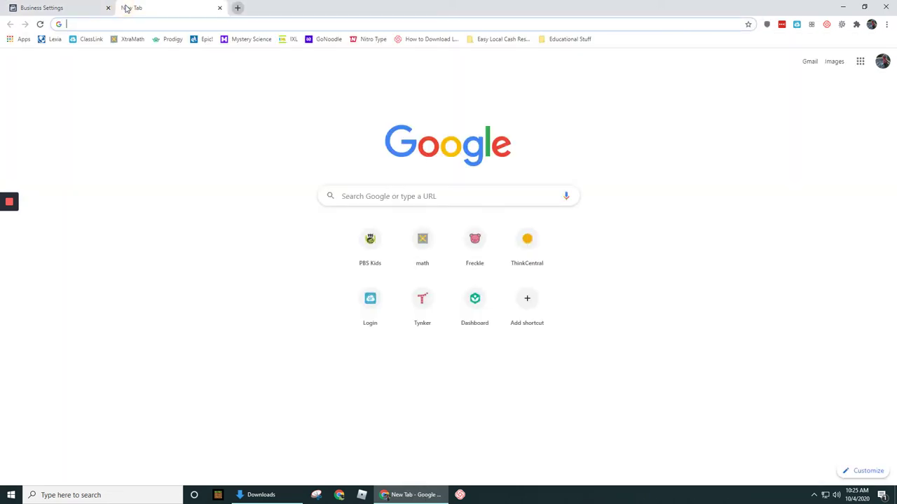
text(facebook.com)
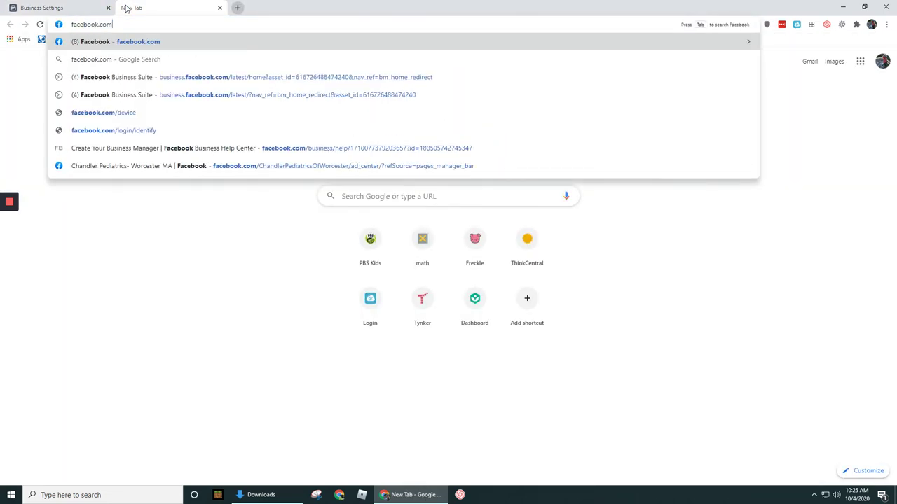
key(Return)
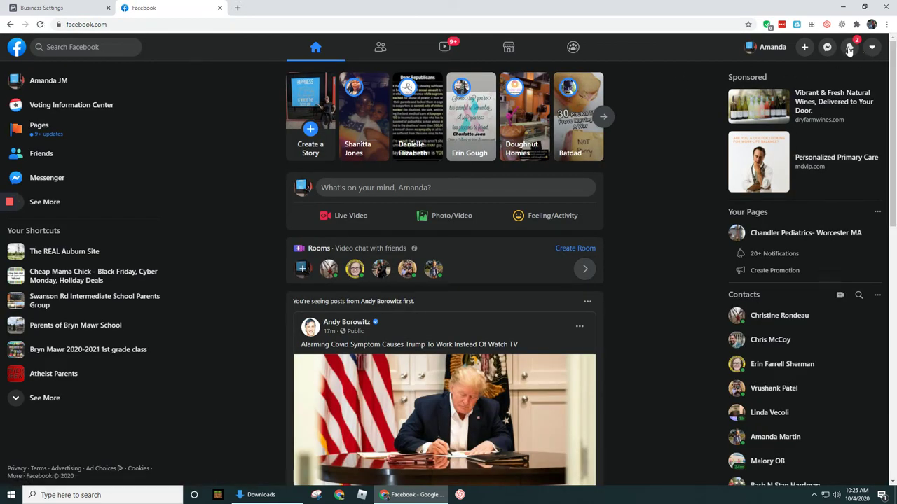
click(849, 48)
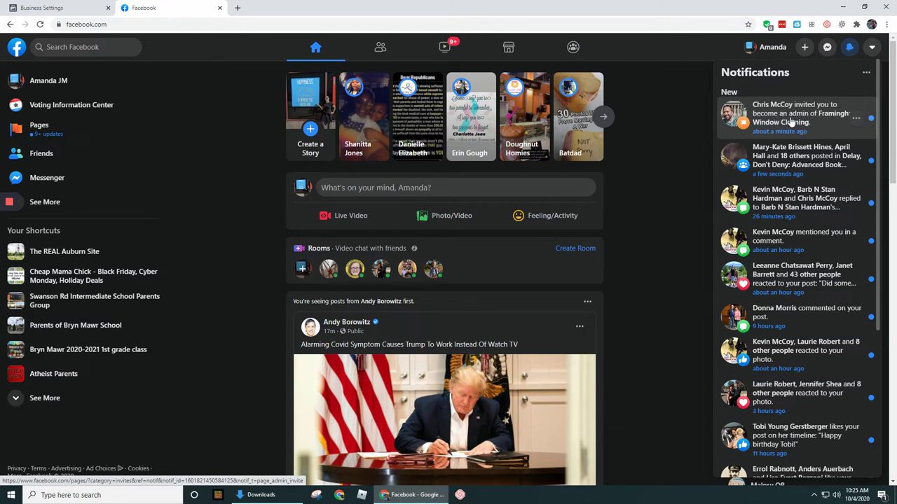
click(791, 112)
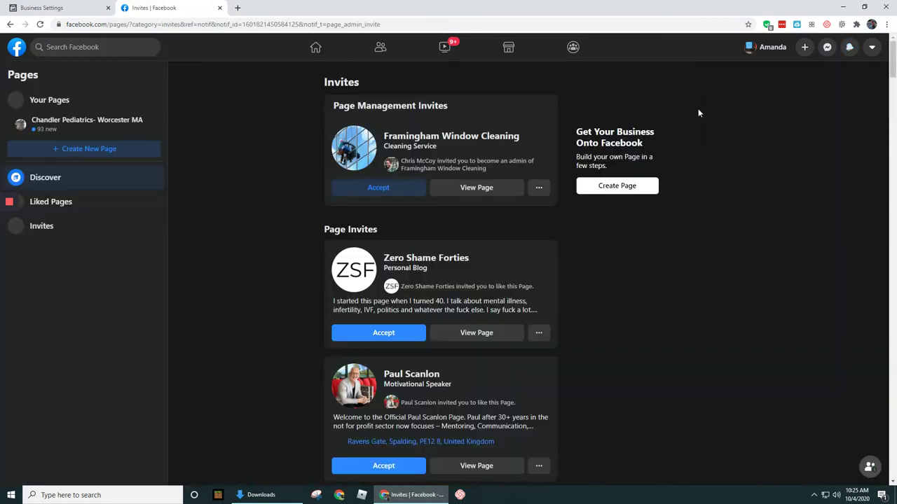
Examine the invitation's notification entry and the web address of the page invites.
click(361, 187)
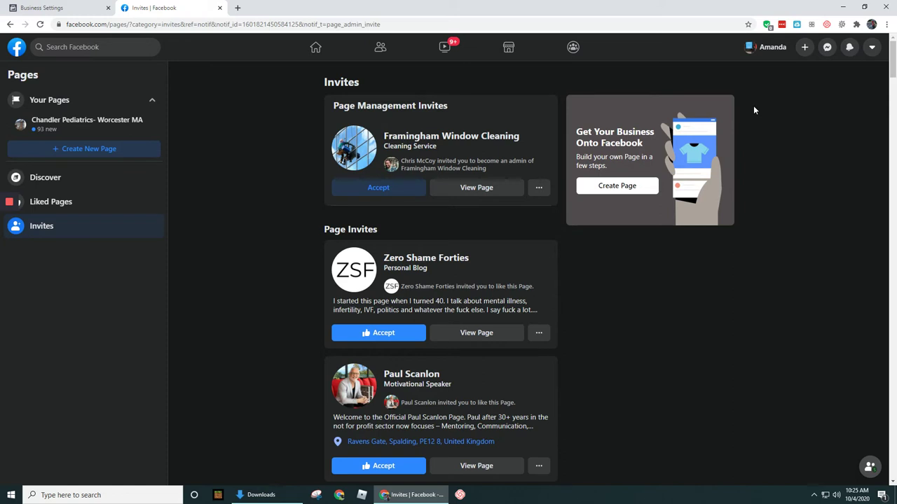
click(850, 48)
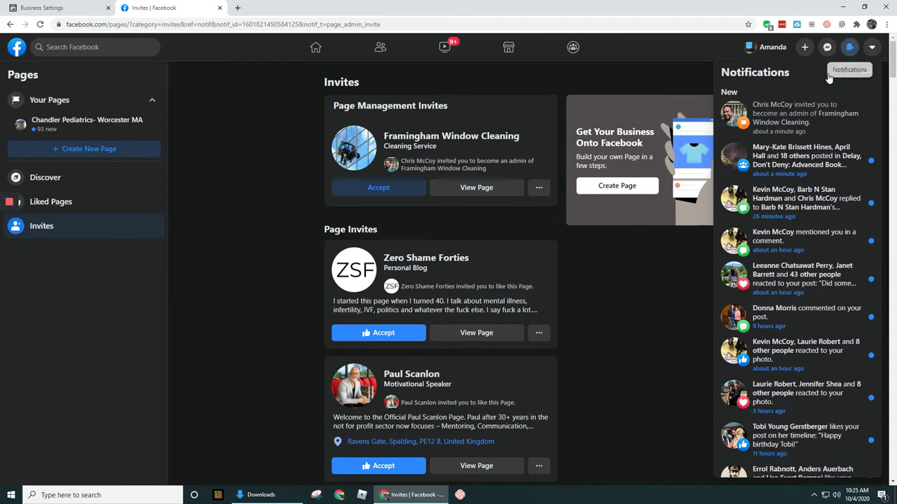
click(639, 257)
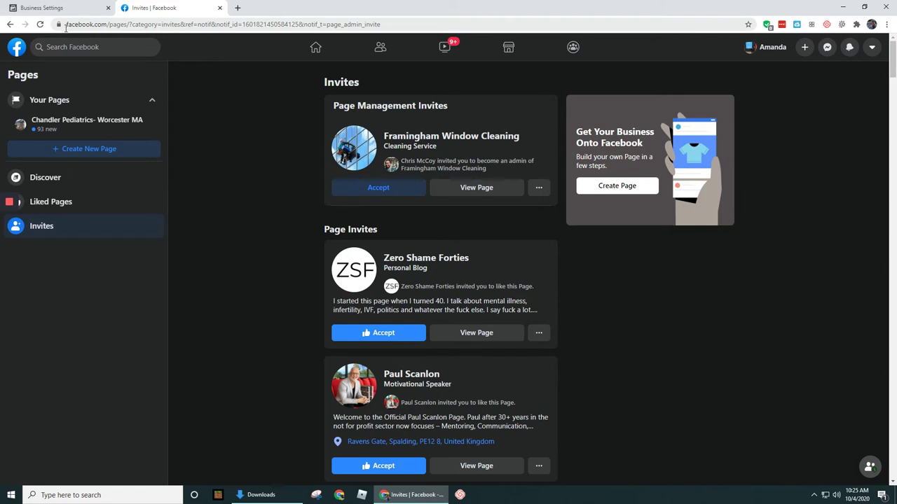
click(110, 23)
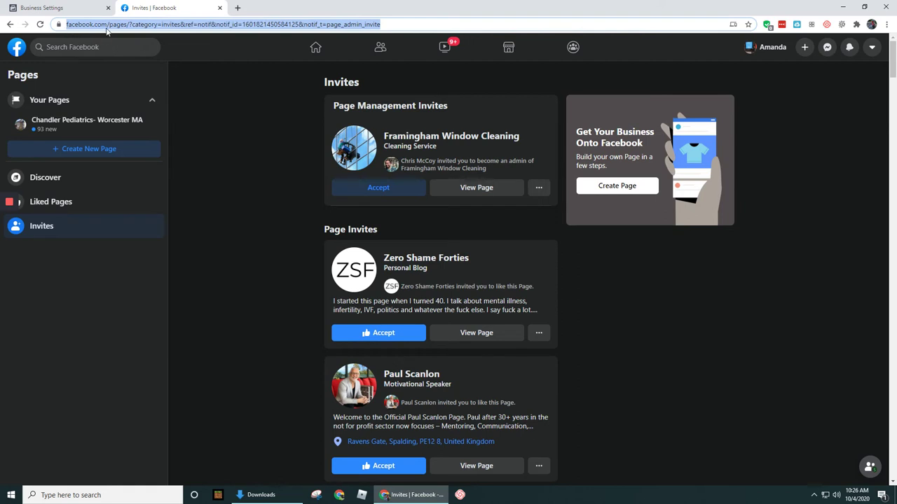
click(136, 24)
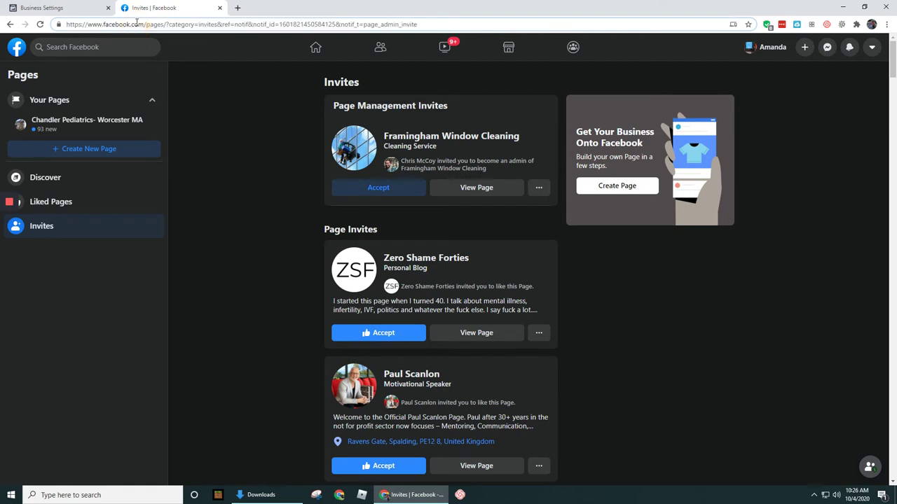
drag(166, 24, 470, 24)
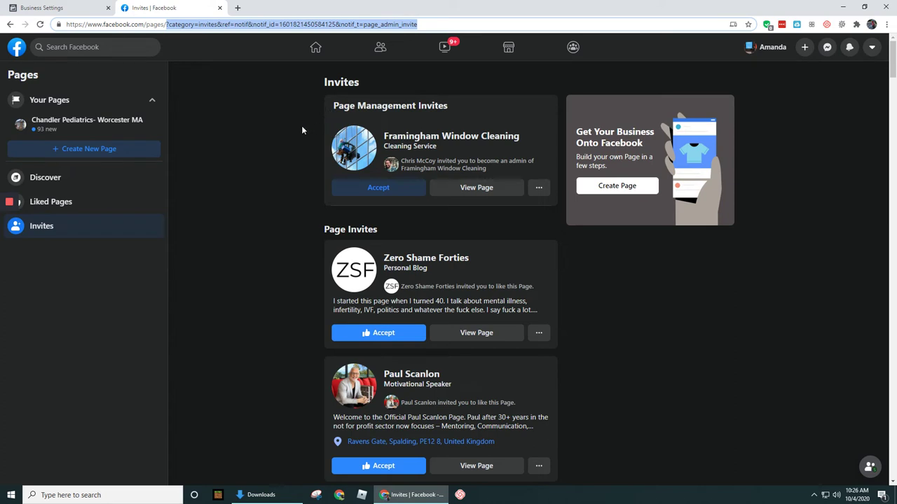
click(264, 233)
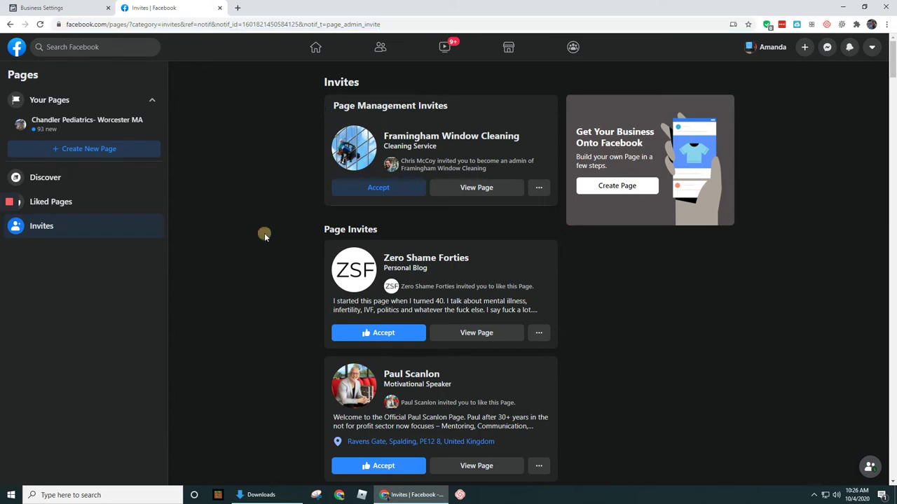
Accept the page management invite for Framingham Window Cleaning and reload the Business Settings Pages section.
click(384, 187)
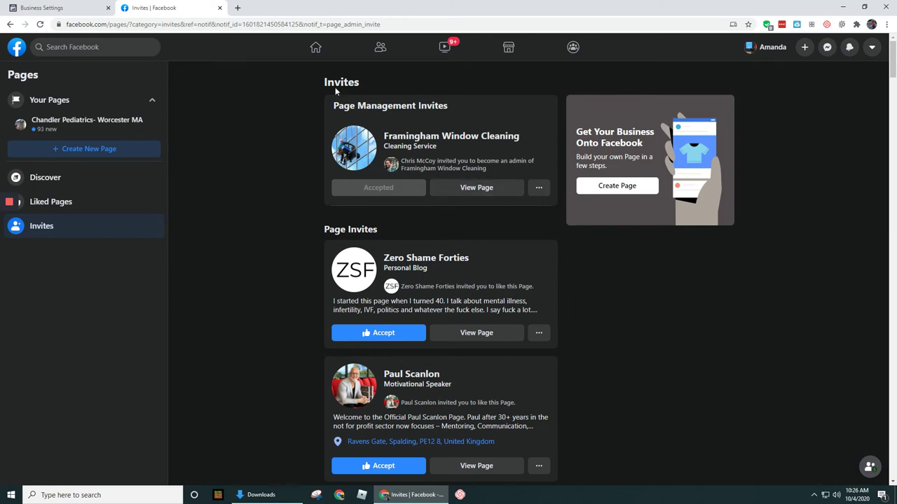
click(77, 8)
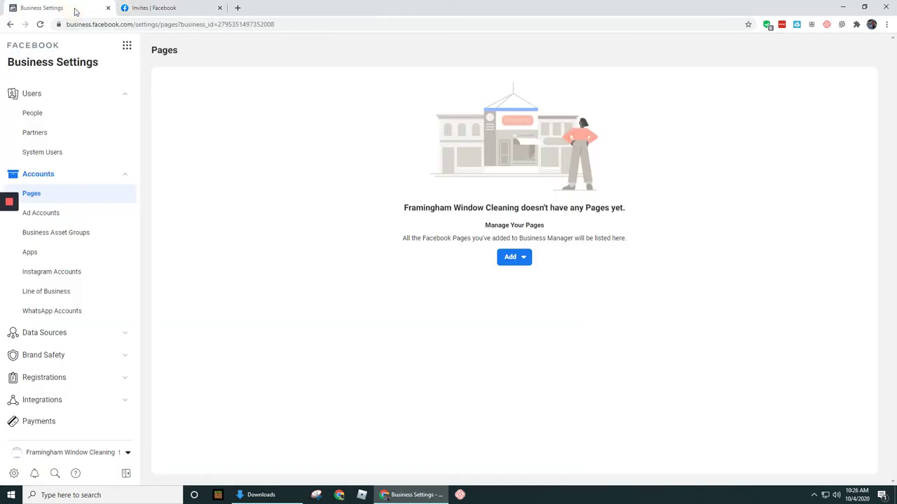
click(39, 24)
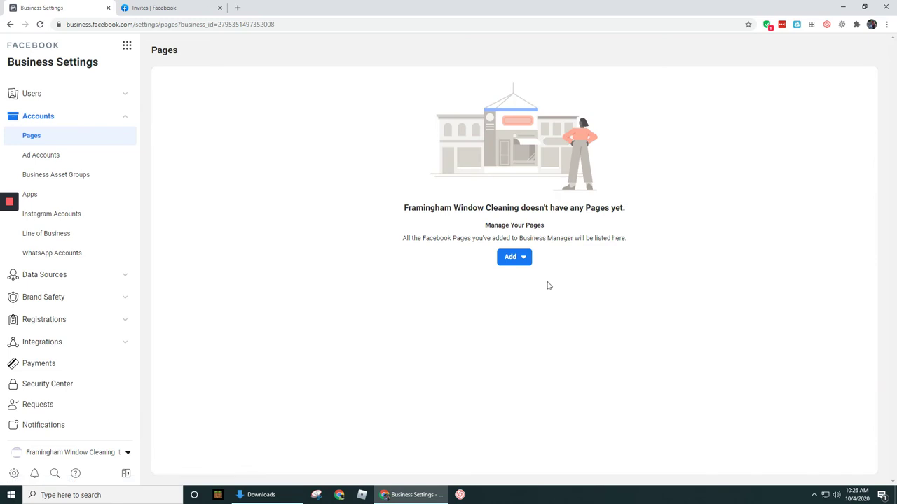
click(523, 257)
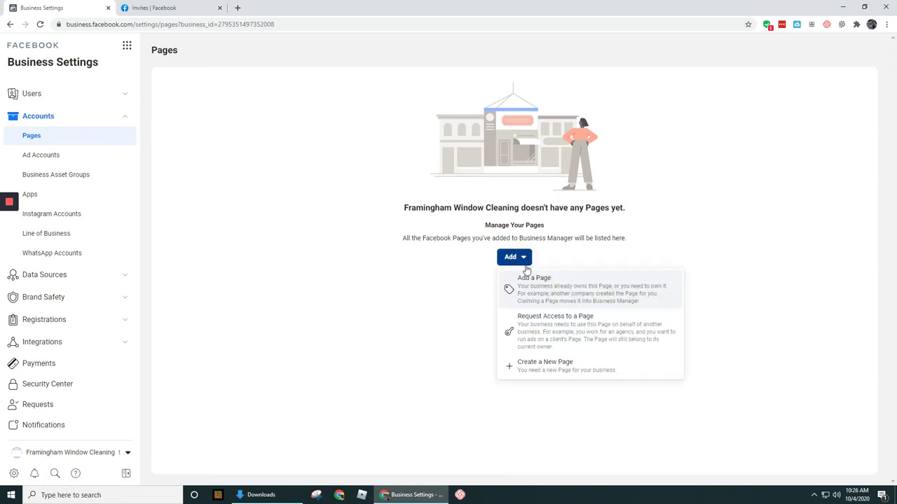
click(538, 288)
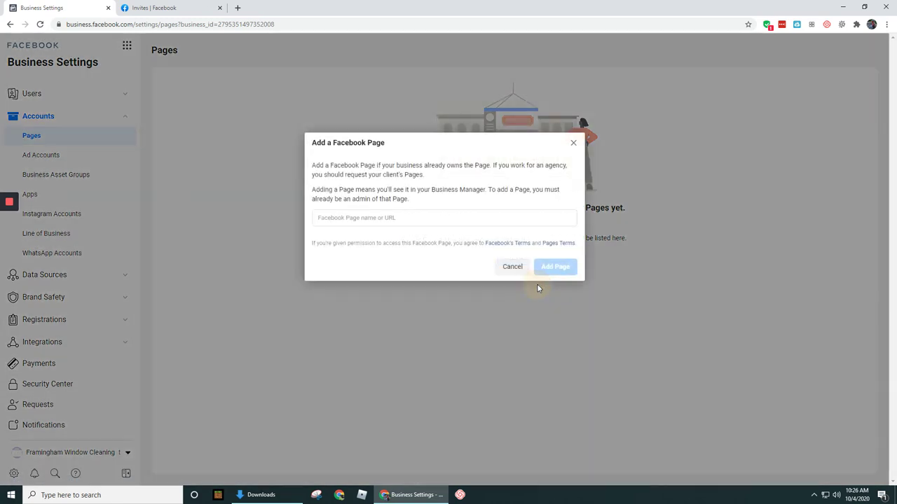
click(409, 216)
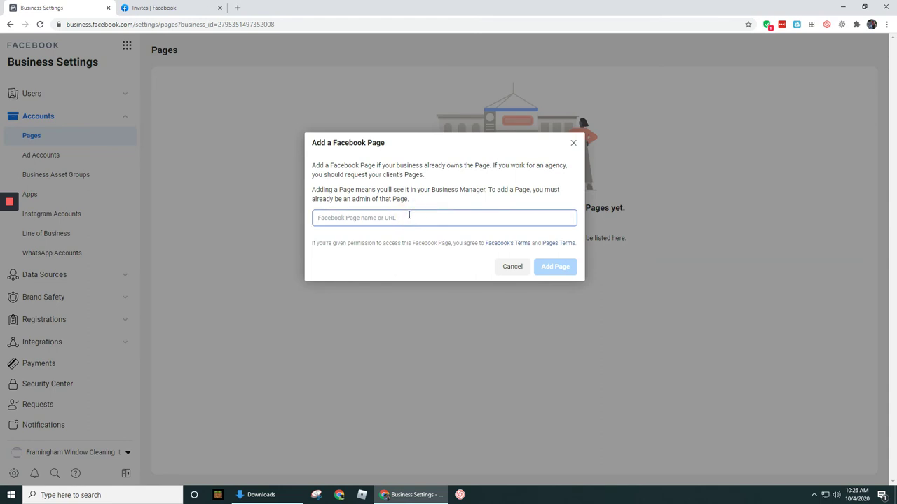
text(fram)
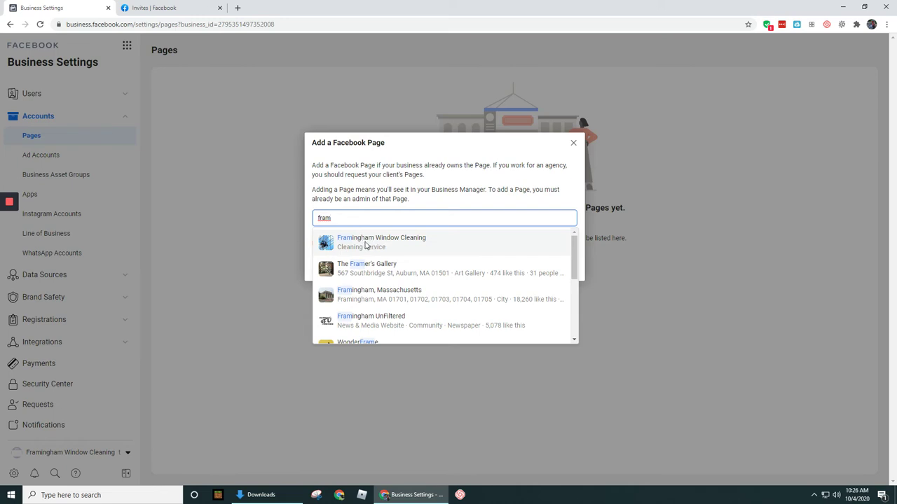
click(397, 194)
click(513, 266)
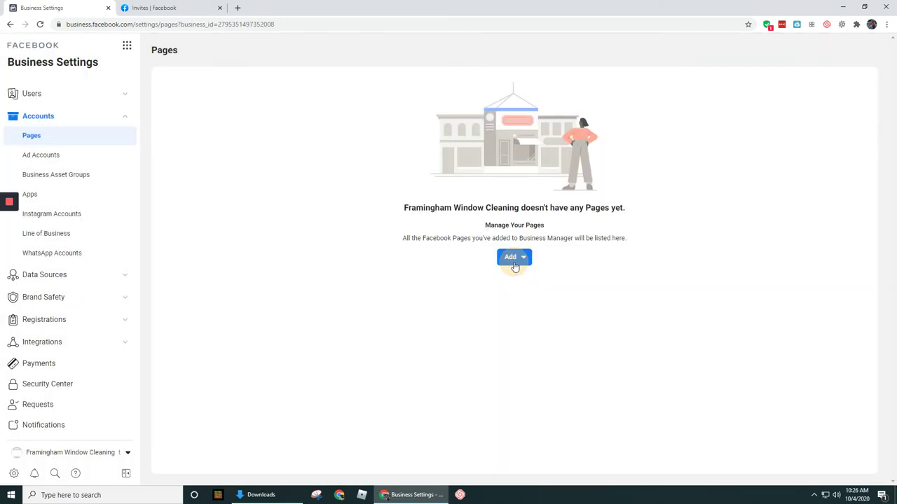
Add the existing Framingham Window Cleaning page to the business, searching for "framing", and dismiss the confirmation.
click(526, 258)
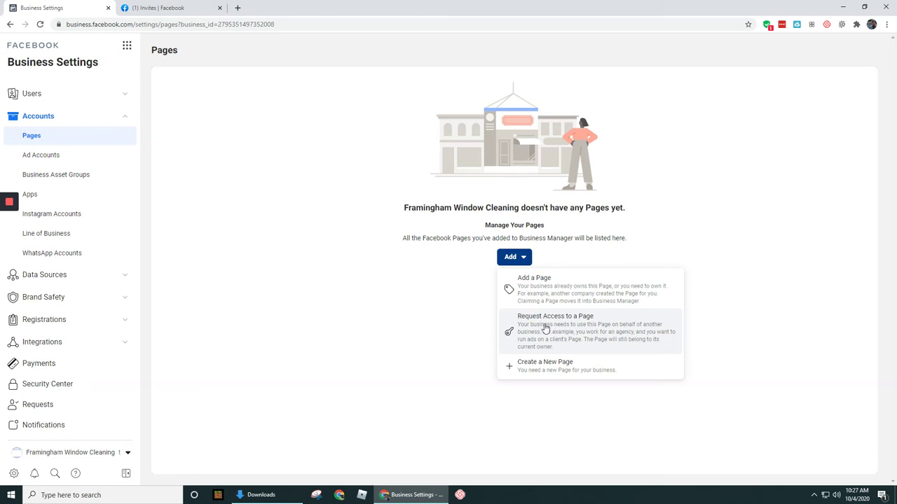
click(139, 8)
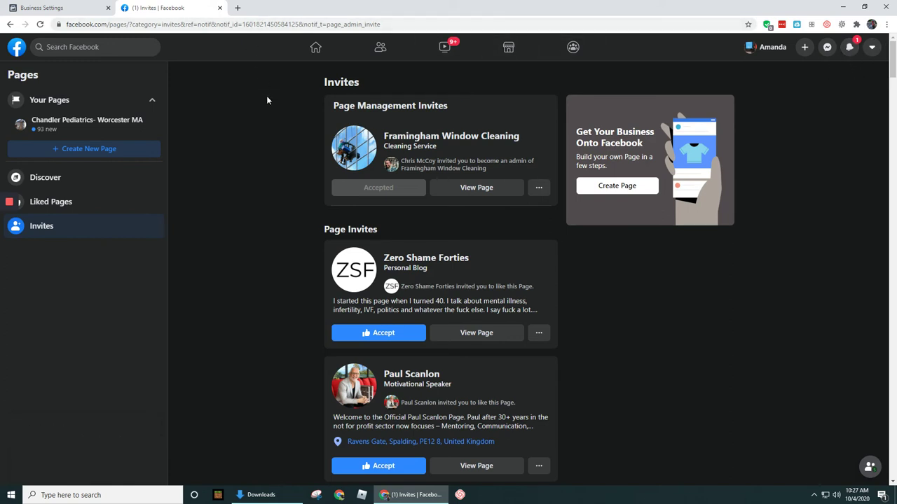
click(88, 7)
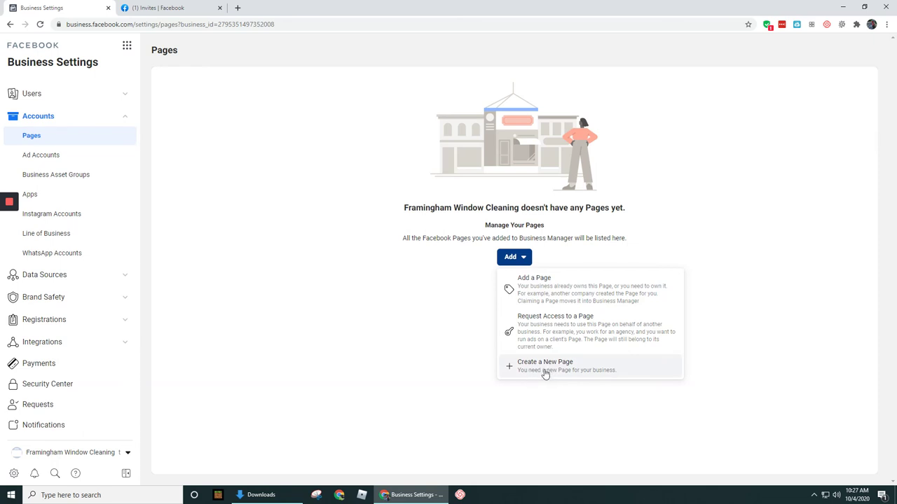
click(531, 284)
click(400, 213)
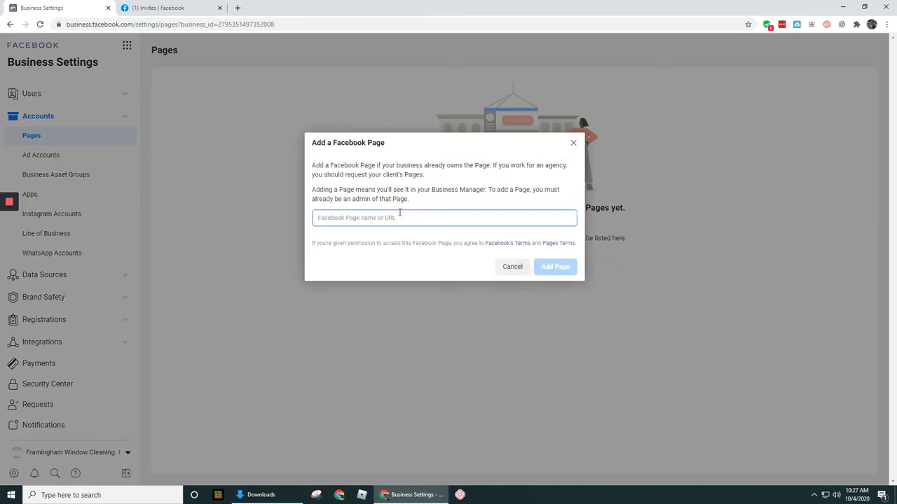
text(framing)
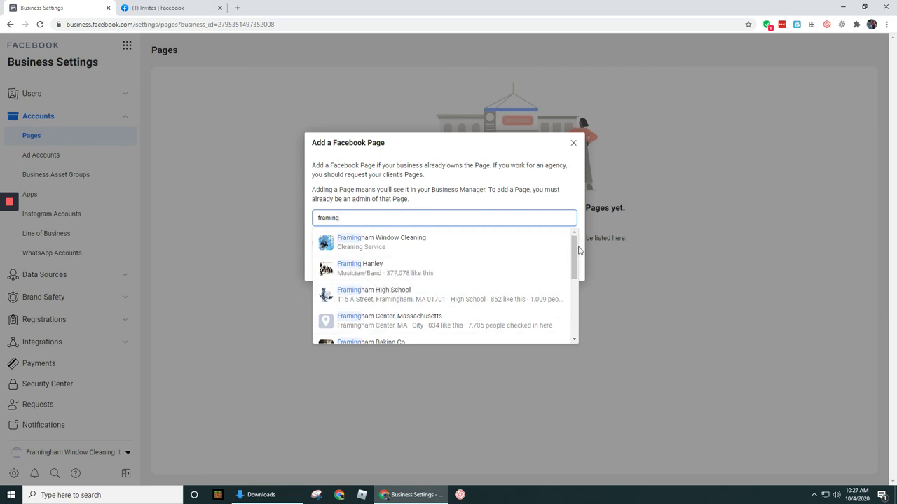
drag(576, 244, 567, 226)
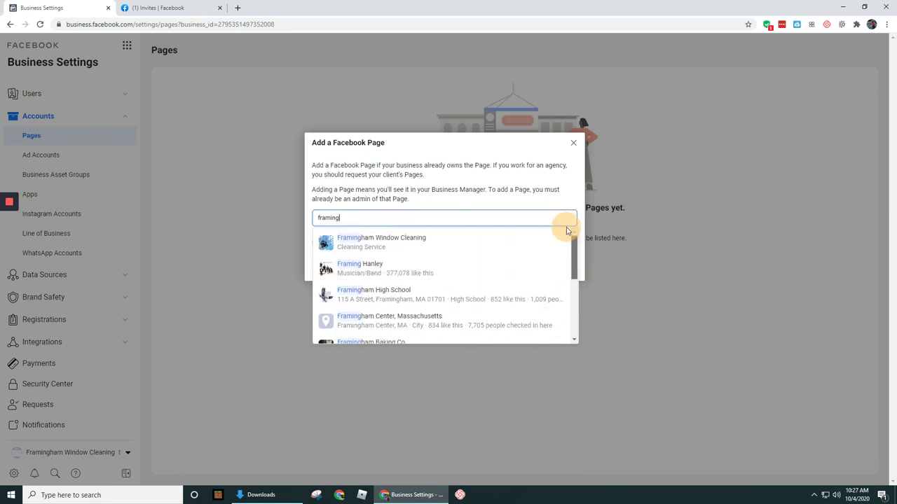
click(395, 242)
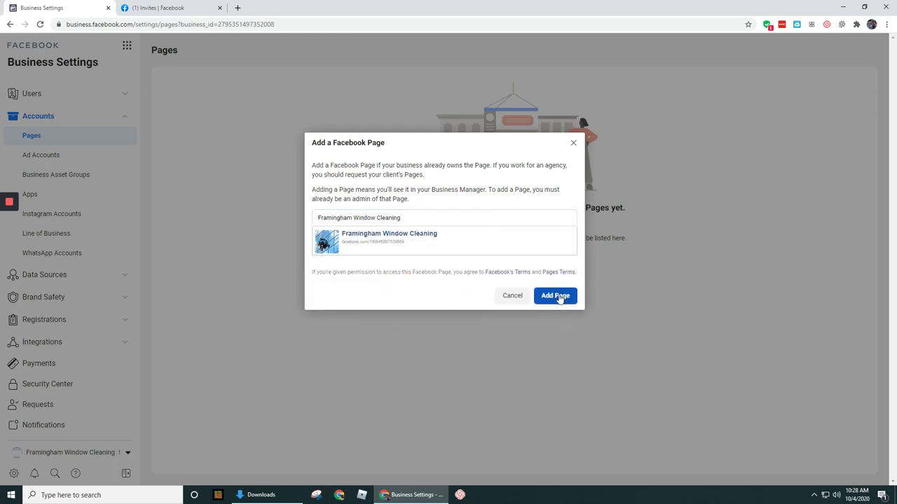
click(562, 296)
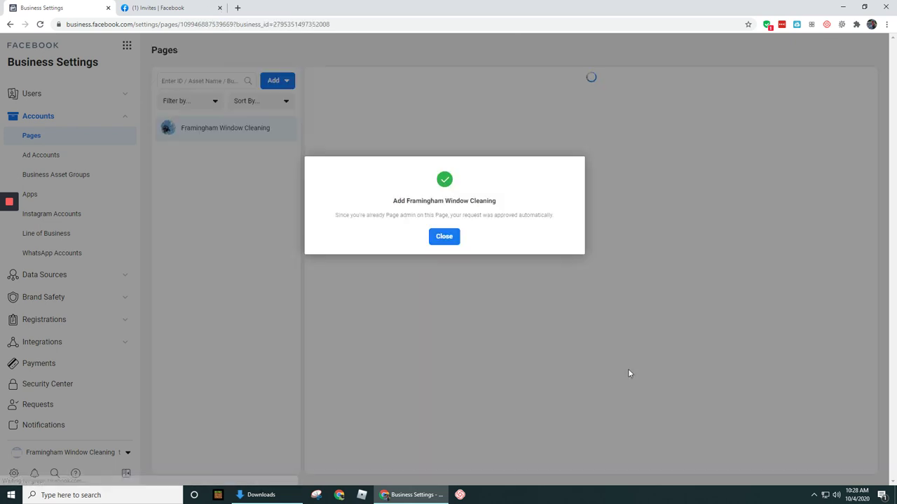
click(442, 237)
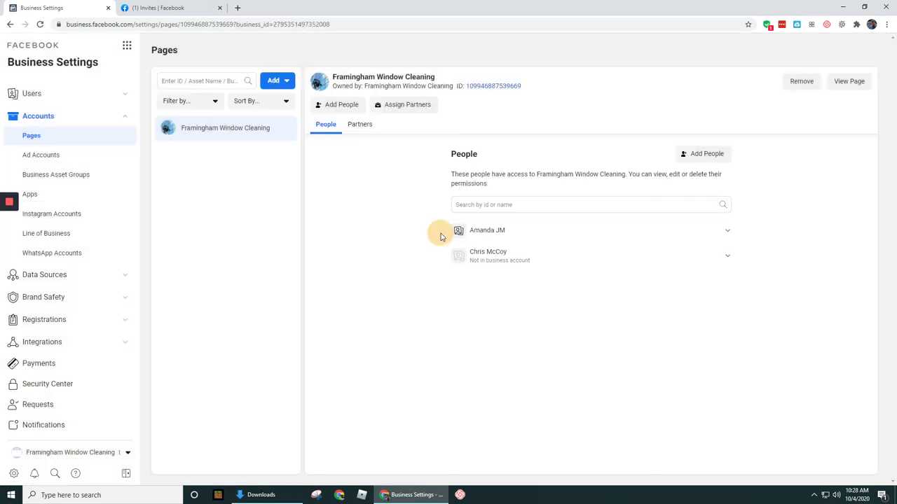